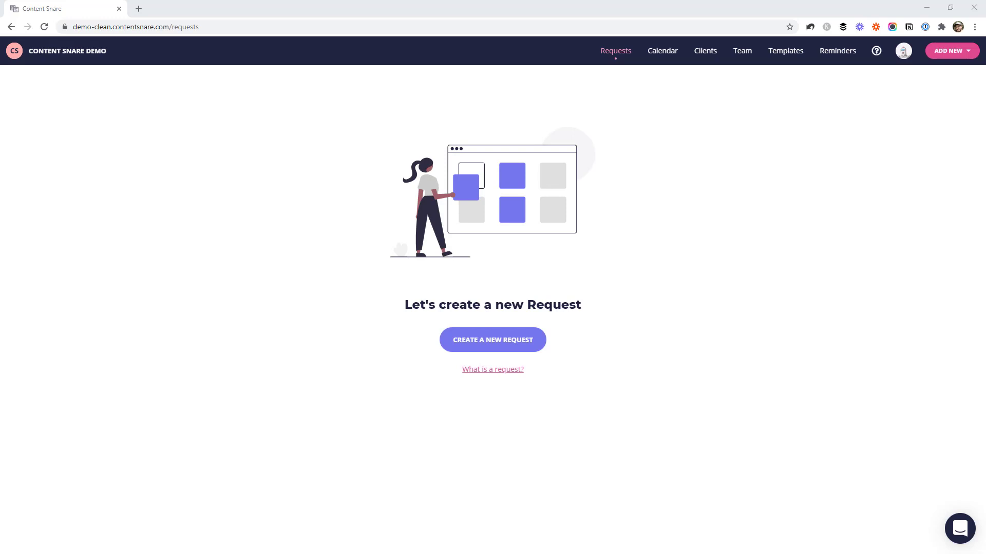
Start a new request based on the Client Intake Form template from the General category
click(952, 55)
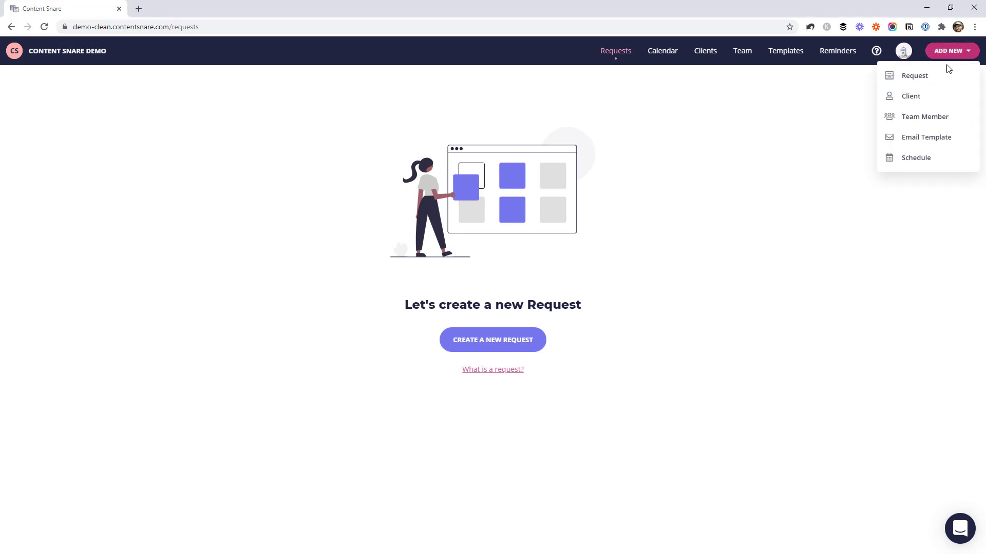
click(907, 78)
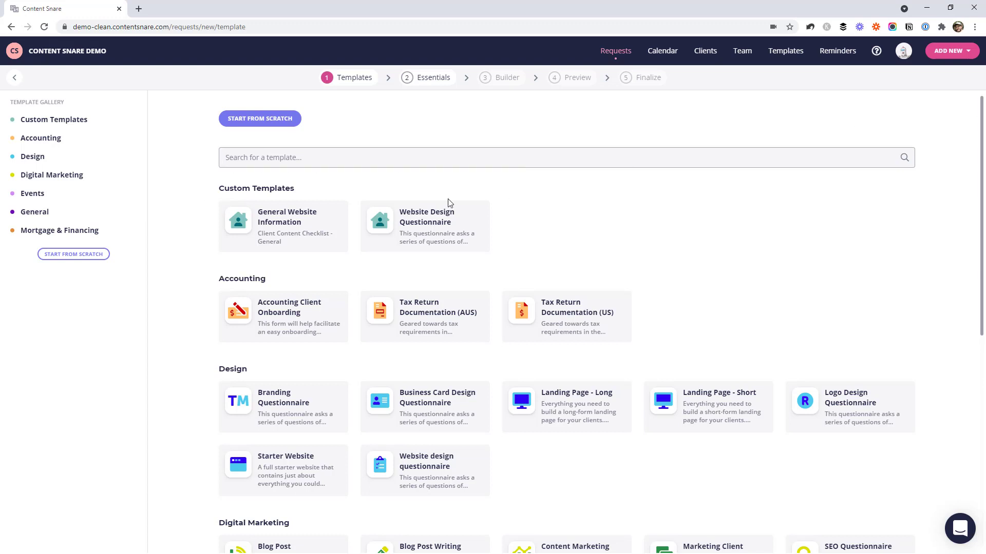
click(36, 215)
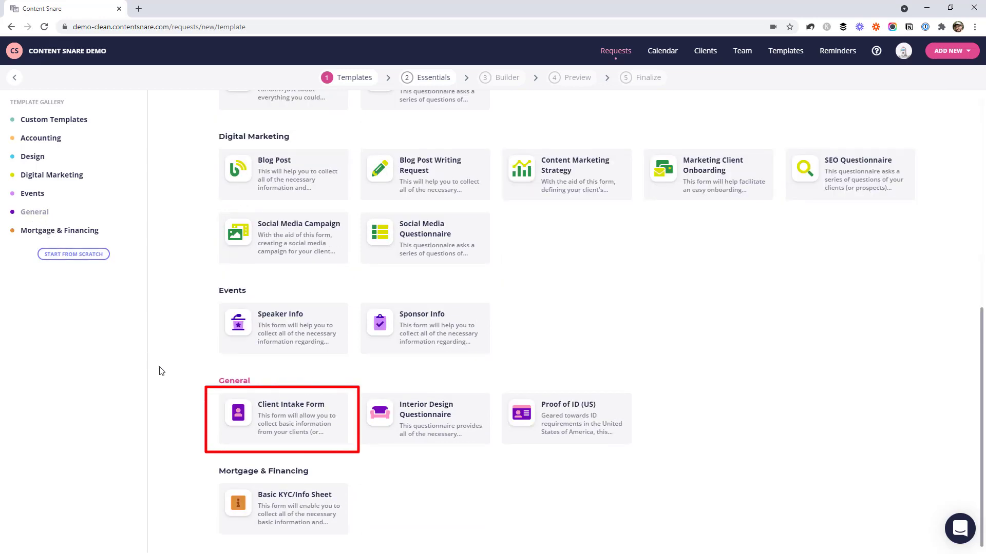
click(296, 421)
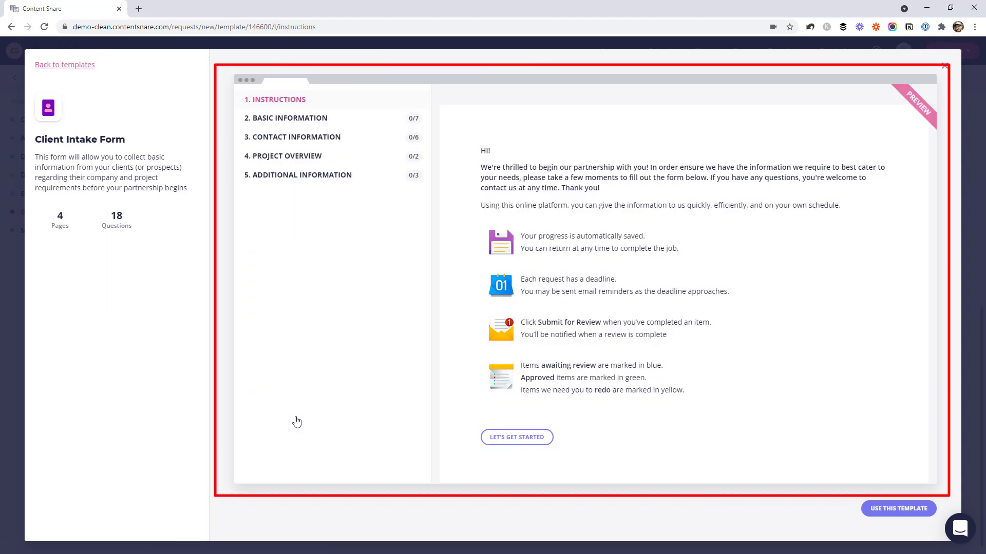
click(884, 511)
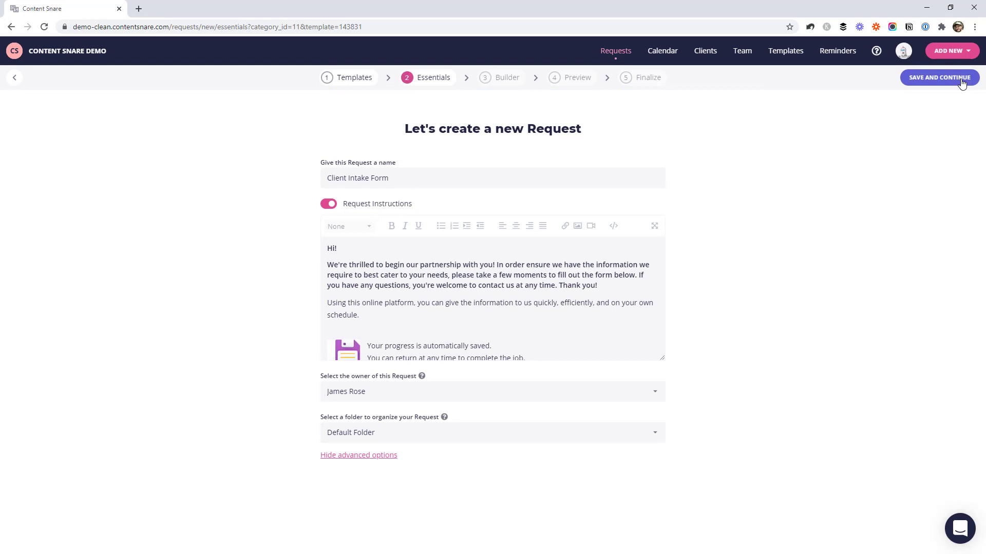
Rename the request to ACME Onboarding Form, enlarge the instructions editor downward, and save to continue to the builder
drag(492, 177, 277, 182)
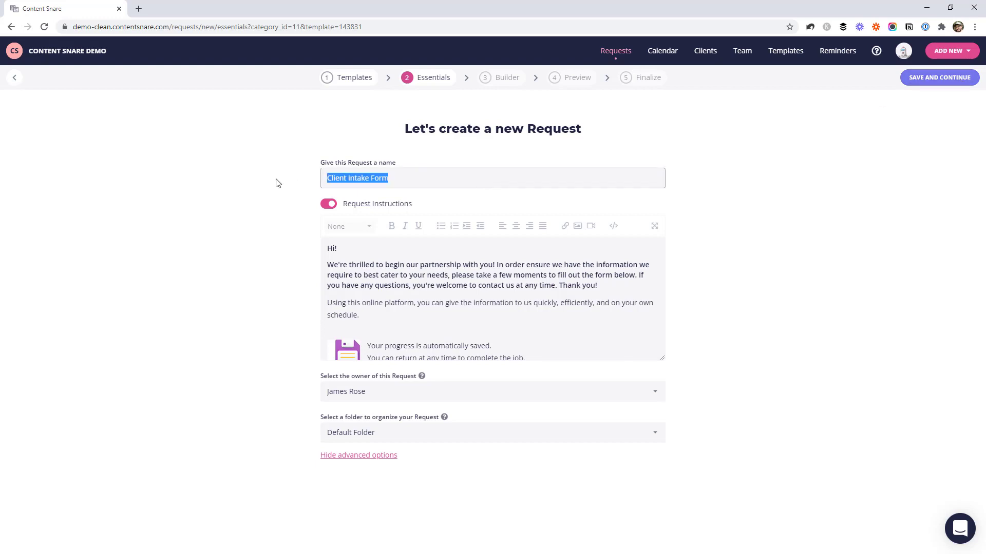
text(ACME O)
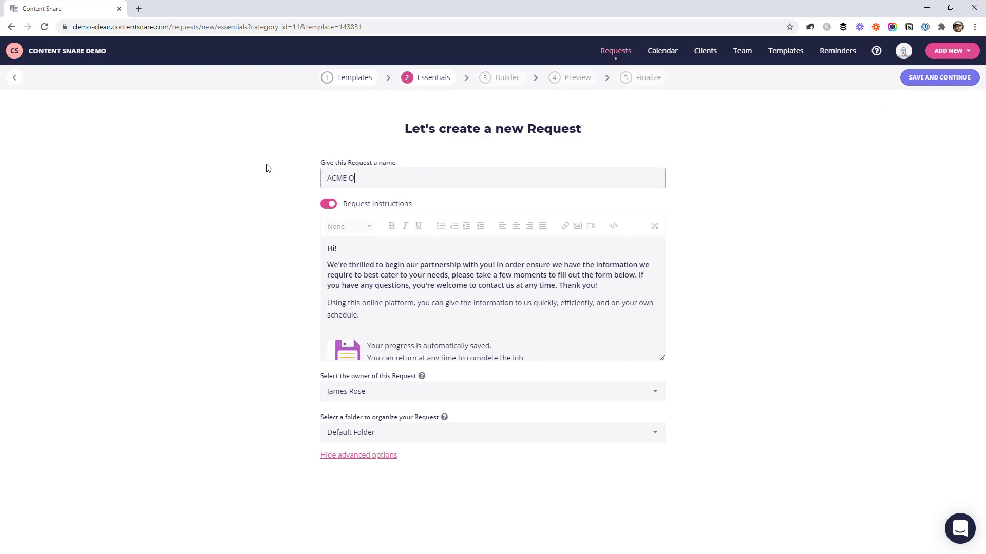
text(nboarding Form)
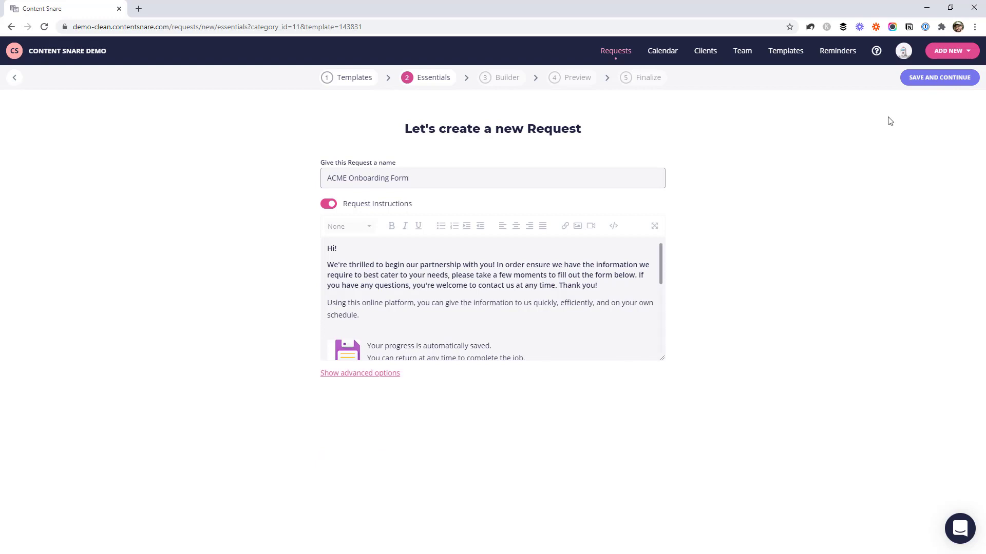
click(419, 257)
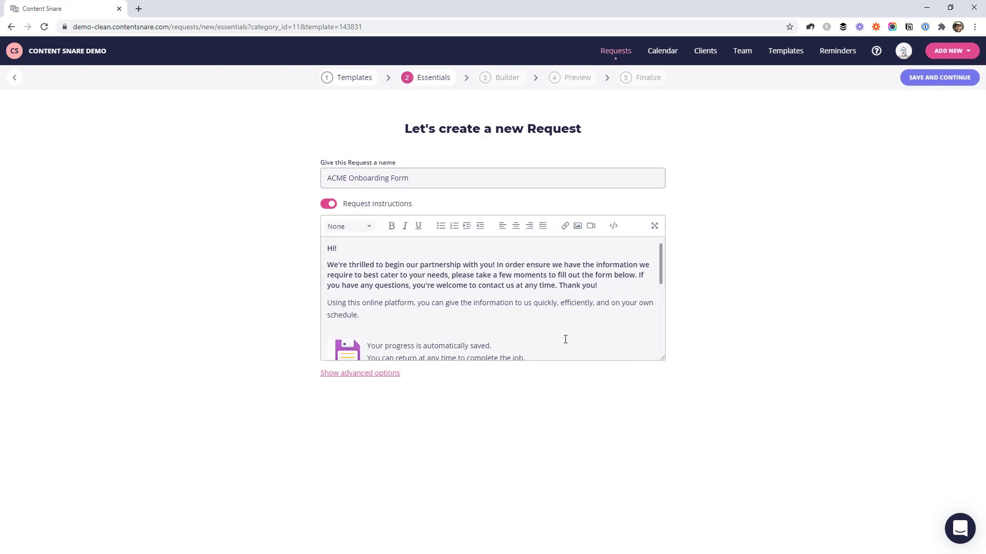
drag(661, 357, 668, 521)
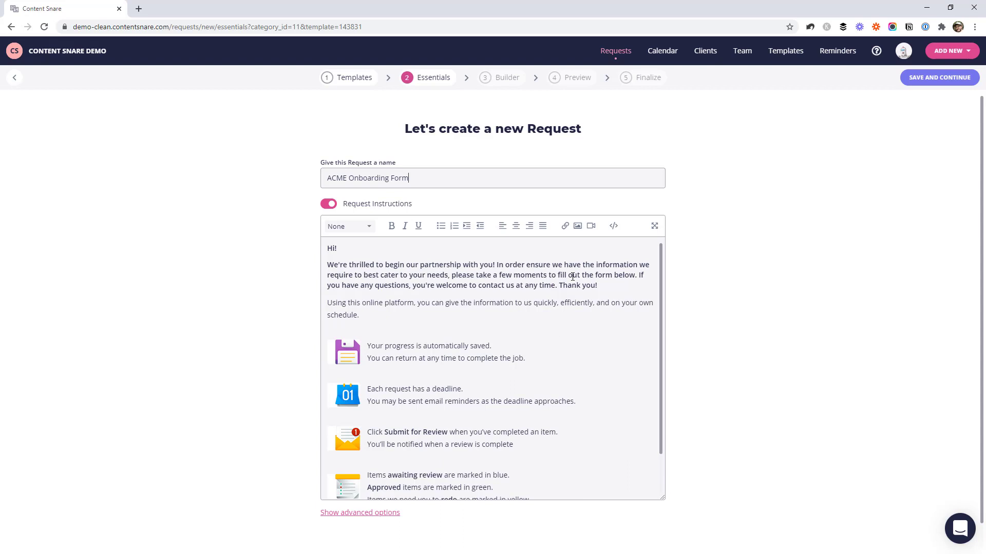
click(937, 78)
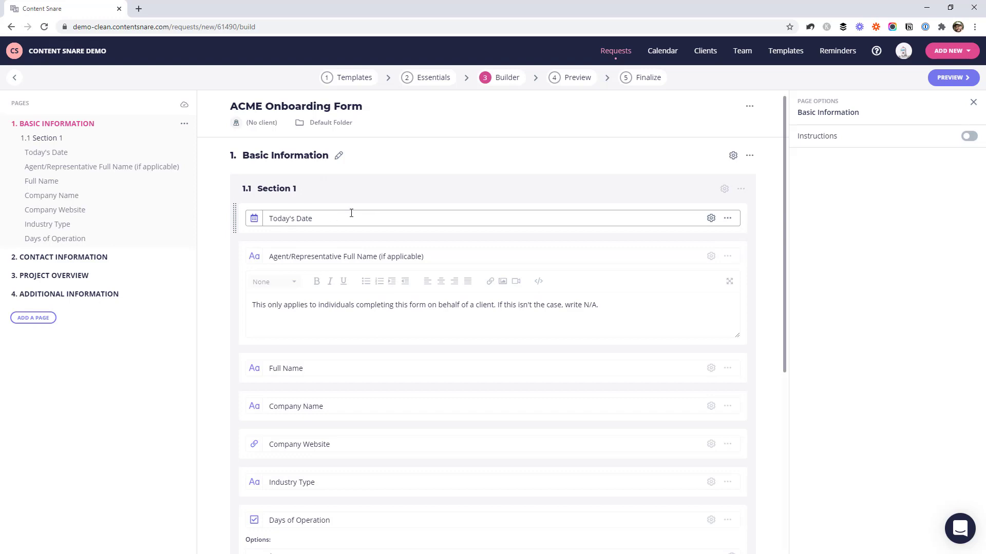
Delete the Today's Date and Agent/Representative Full Name (if applicable) fields from Section 1 of the Basic Information page
click(729, 220)
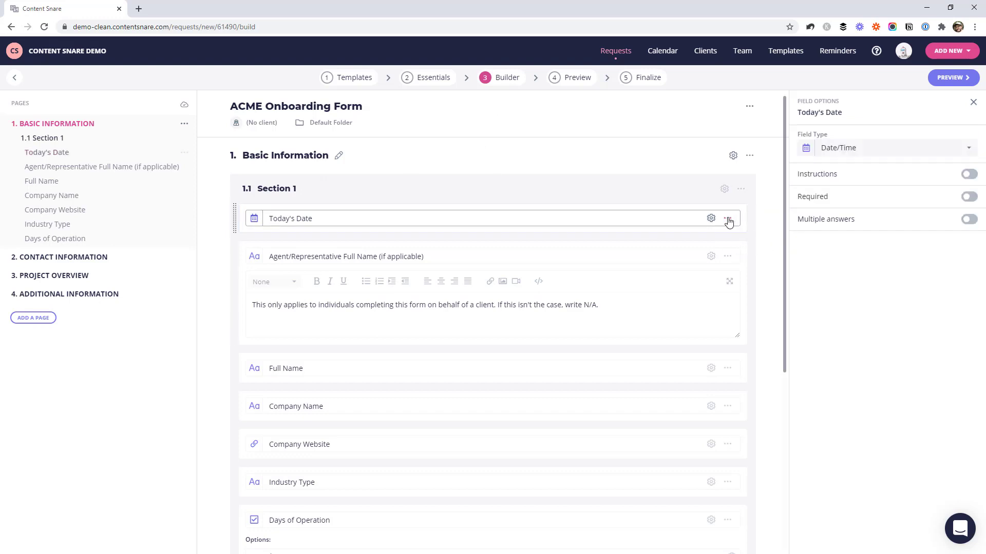
click(729, 219)
click(687, 282)
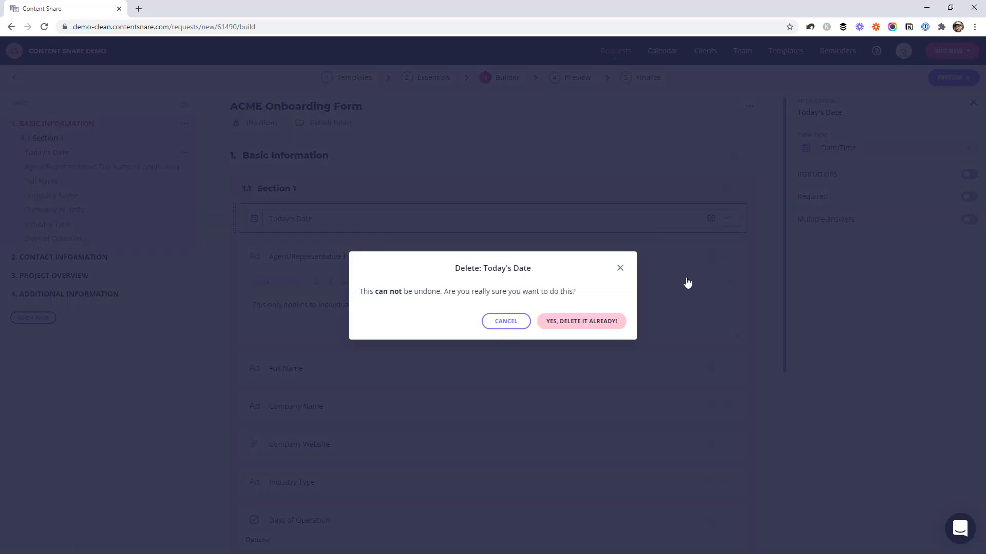
click(596, 322)
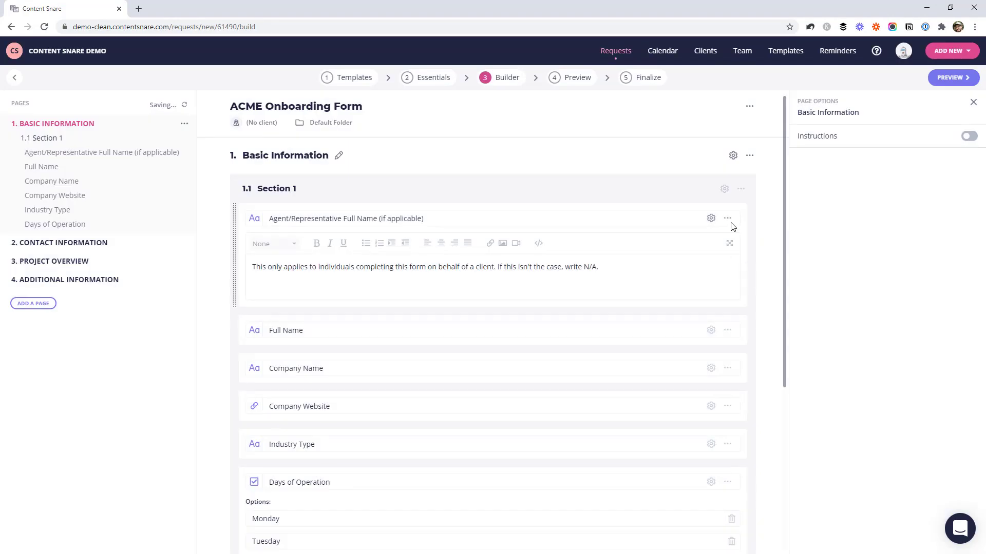
click(728, 218)
click(693, 284)
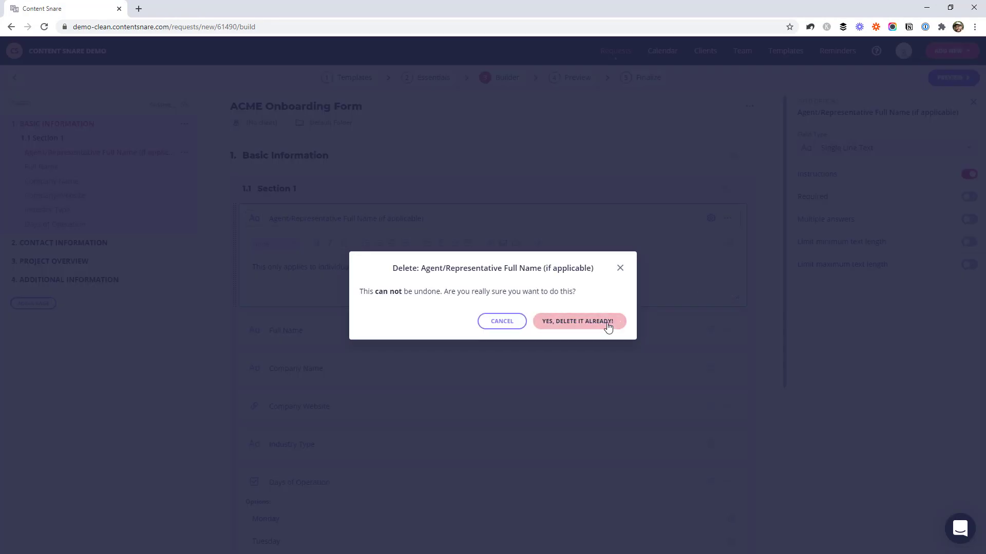
click(607, 322)
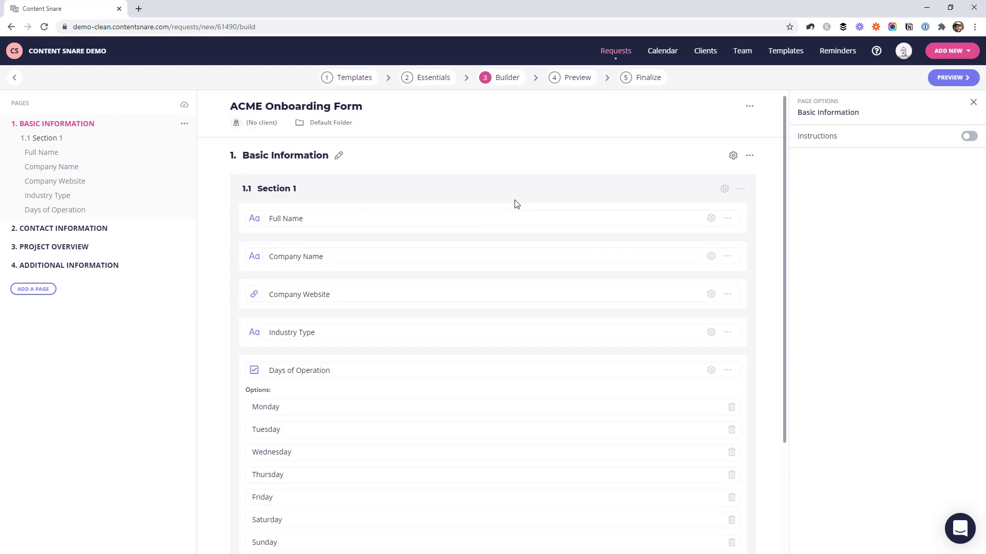
Preview the request as the client sees it and proceed to the Finalize stage
click(949, 79)
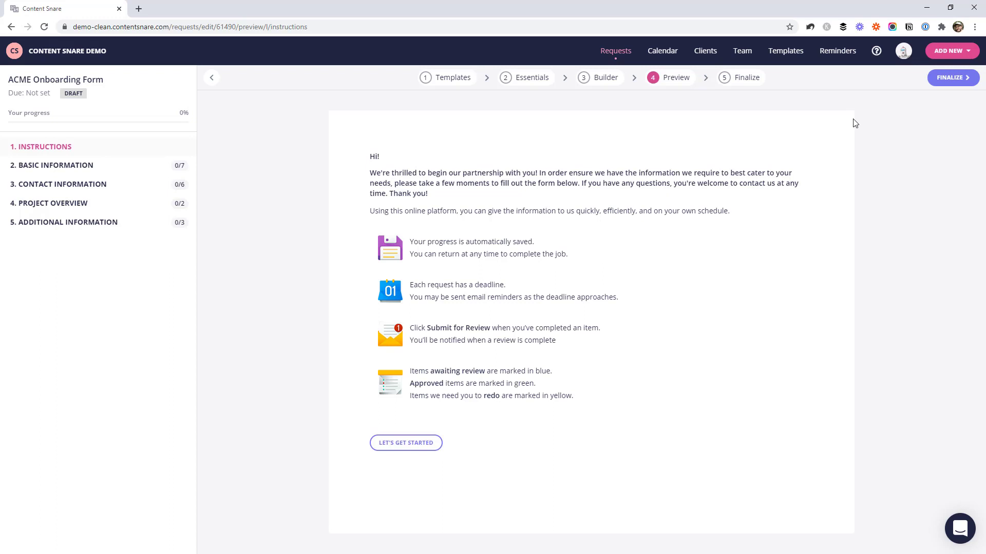
click(948, 82)
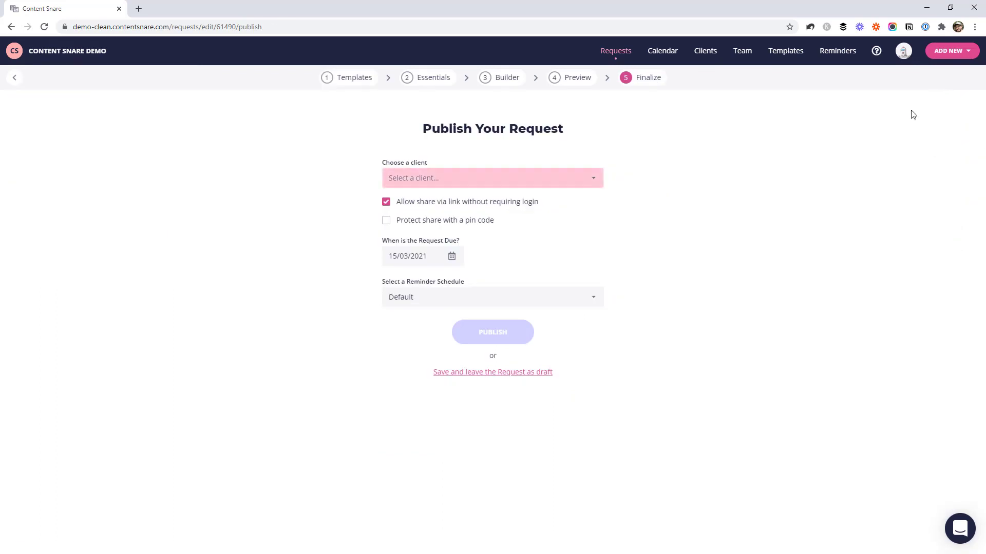
click(543, 179)
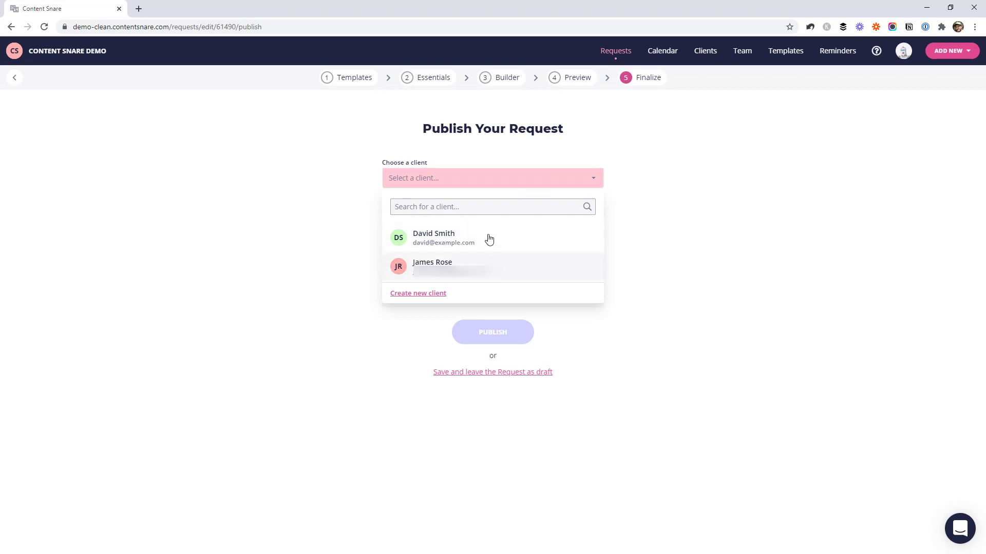
click(433, 293)
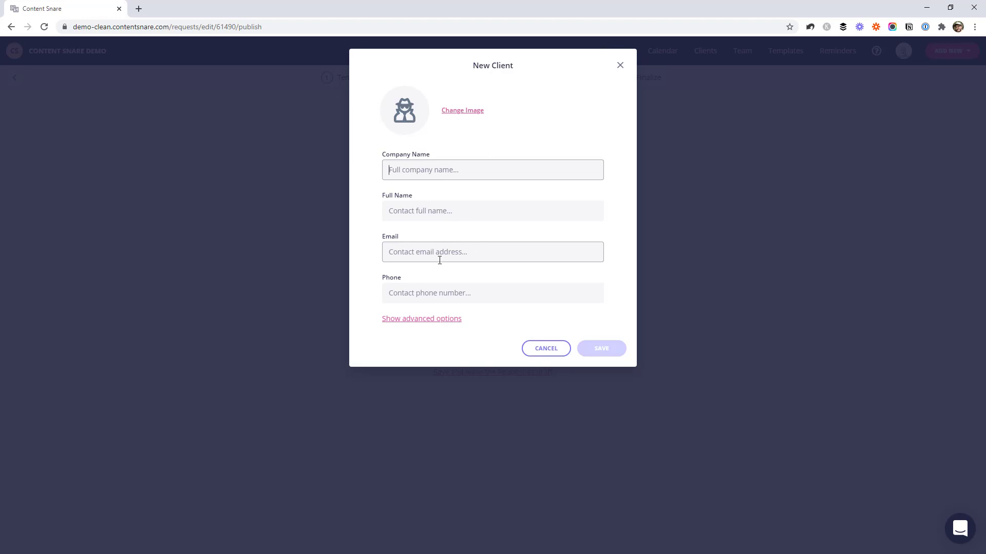
click(544, 349)
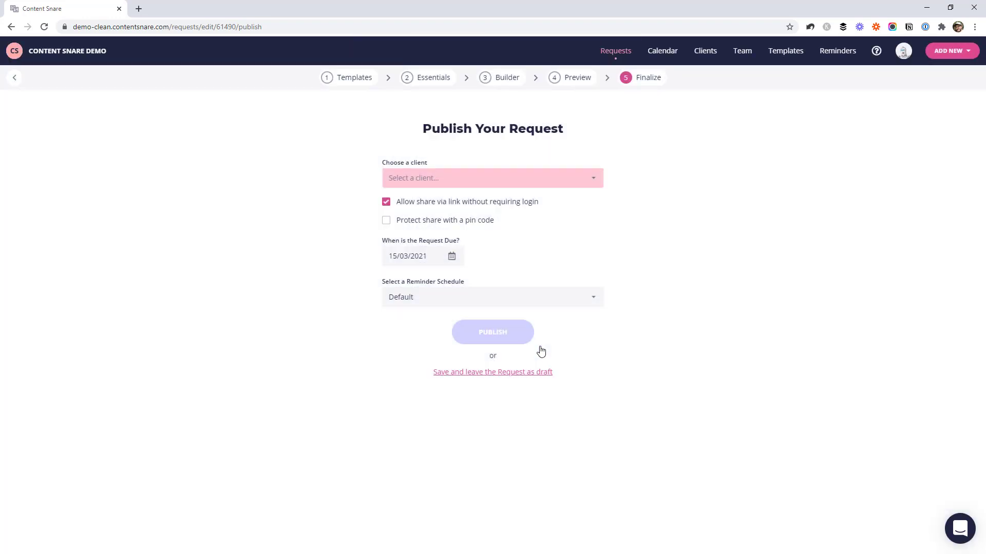
Assign the request to the first existing client in the client list
click(535, 183)
click(508, 243)
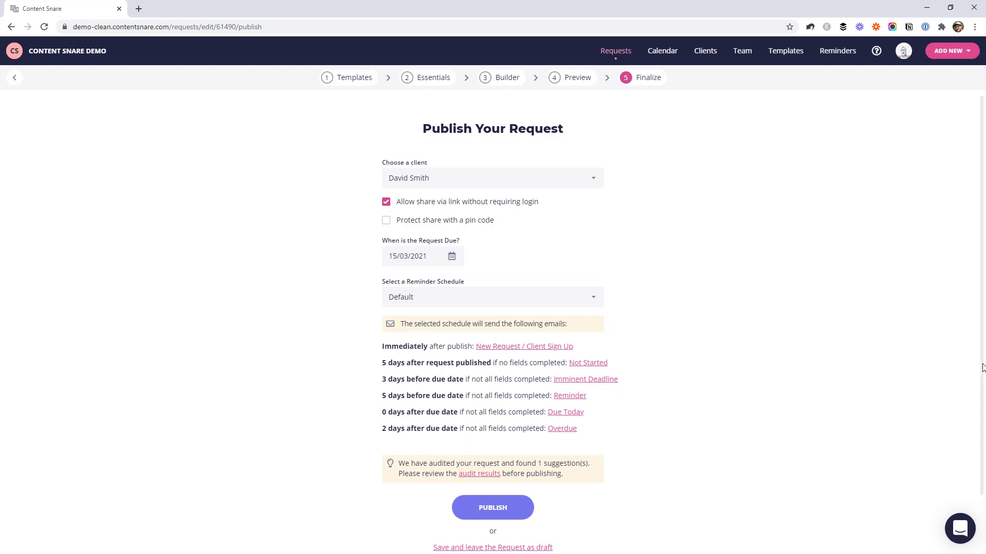
Switch the reminder schedule to (None) and back to Default
click(549, 303)
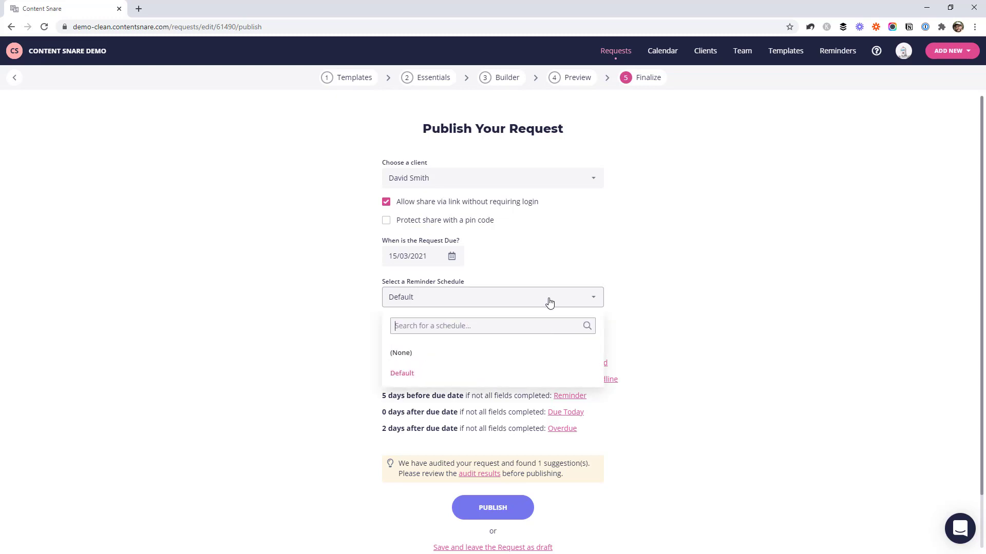
click(455, 356)
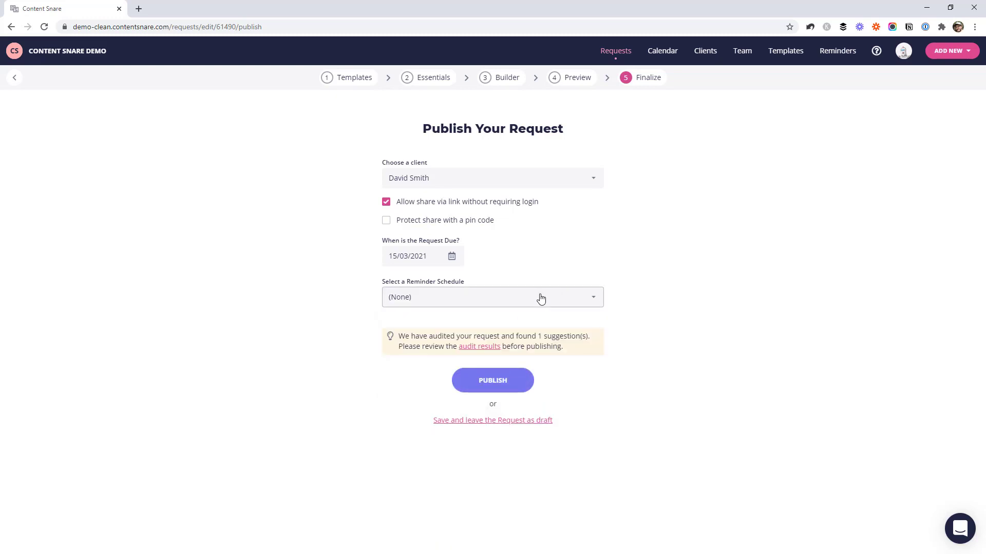
click(539, 297)
click(433, 374)
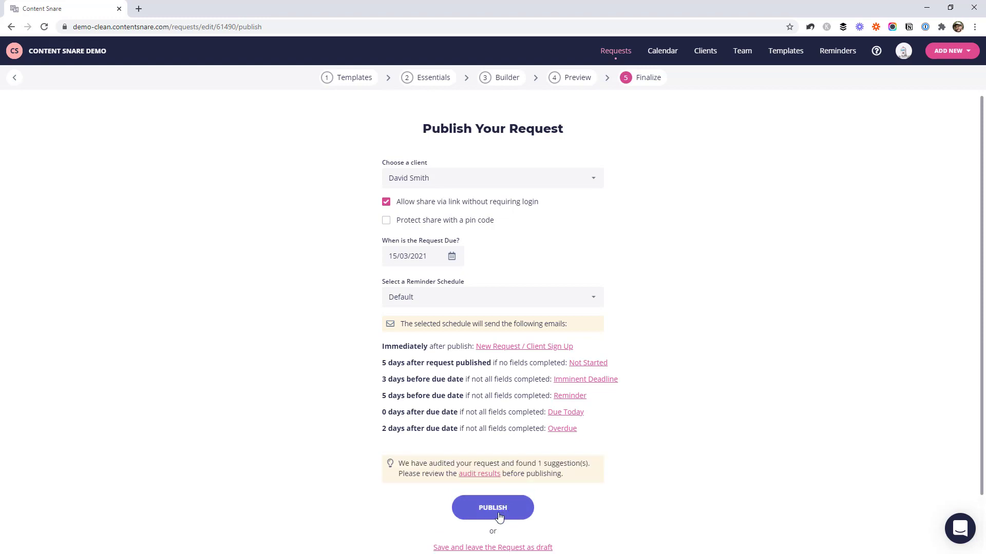
Publish the request and open its copied share link in a new browser tab
click(493, 508)
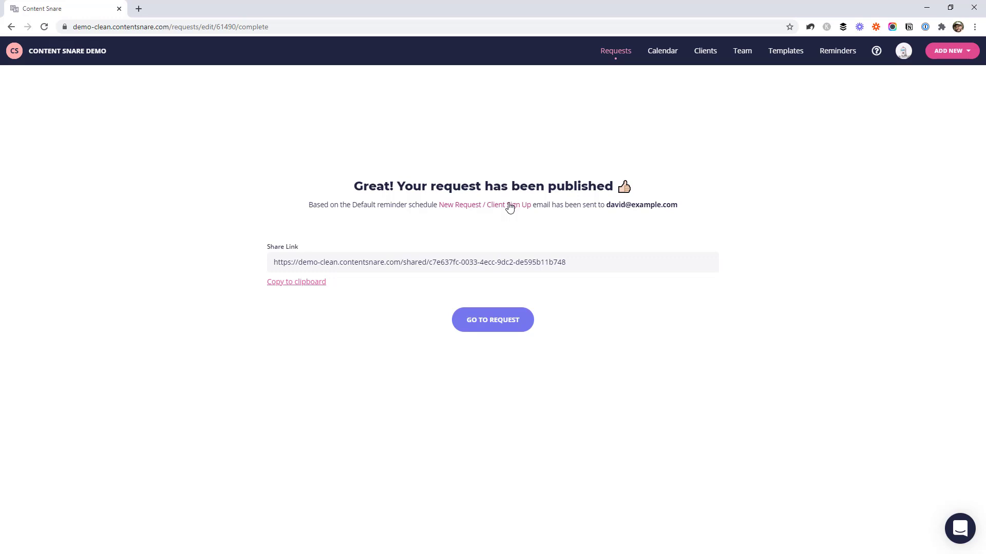
click(311, 286)
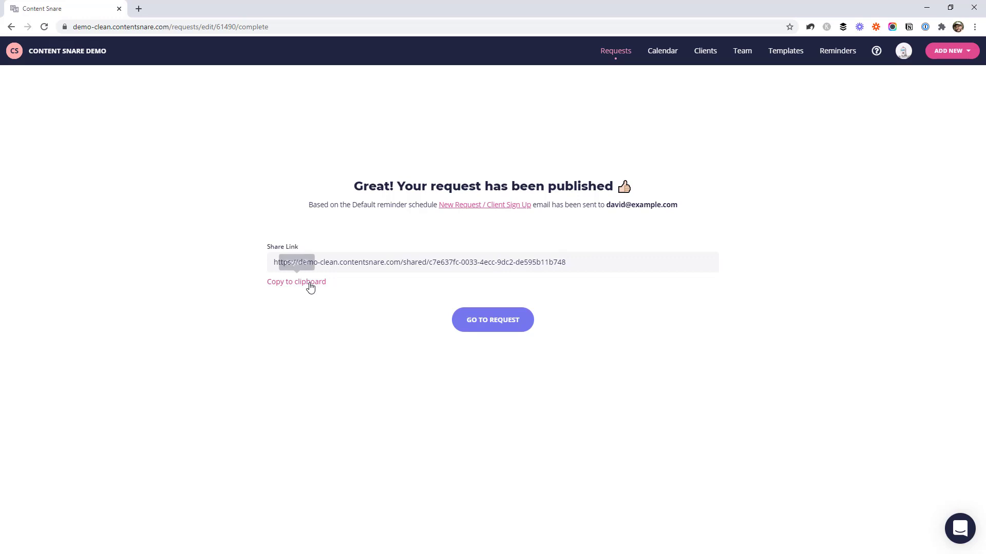
click(142, 10)
key(ctrl+v)
key(Return)
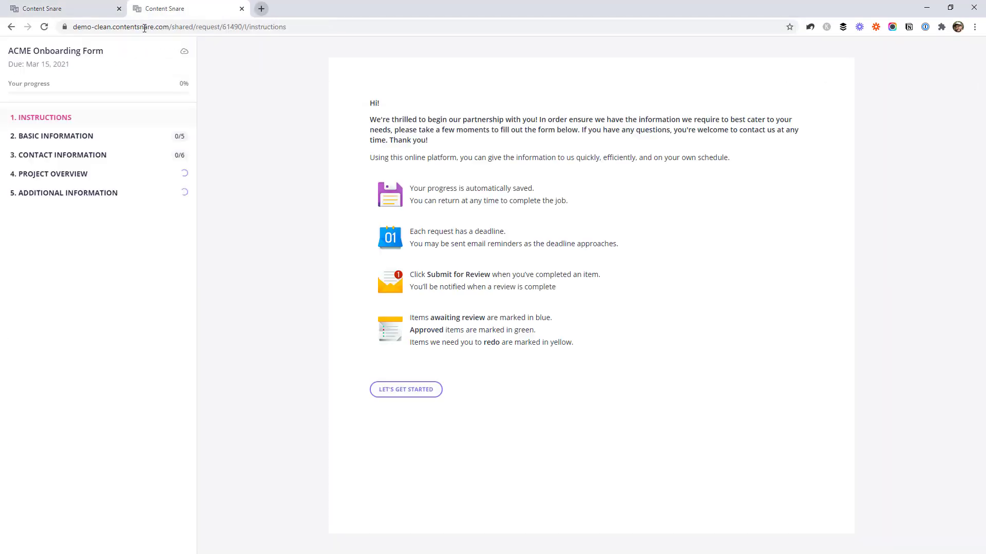